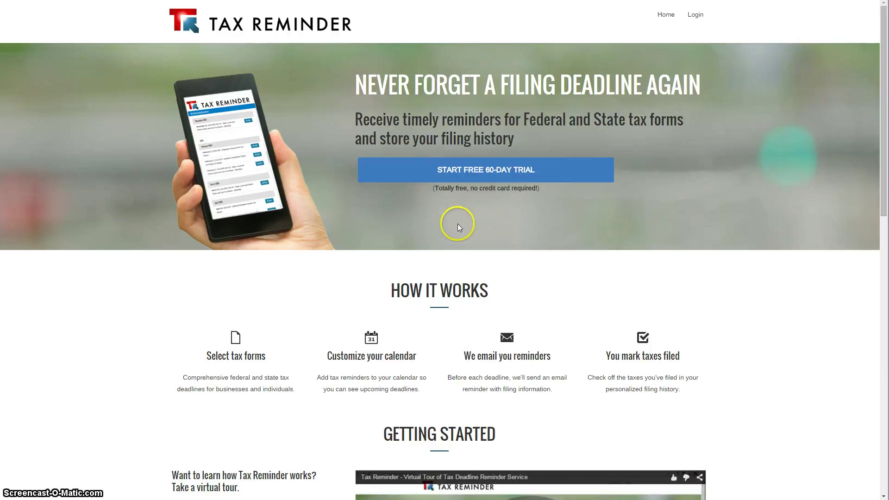
Step: Register for the free 60-day trial under the company Tax Reminder in the state of Nevada
click(478, 172)
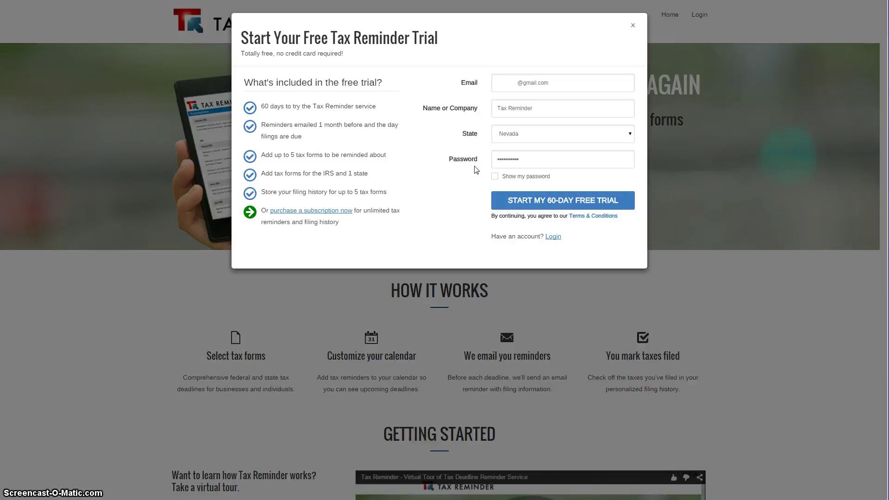
click(552, 201)
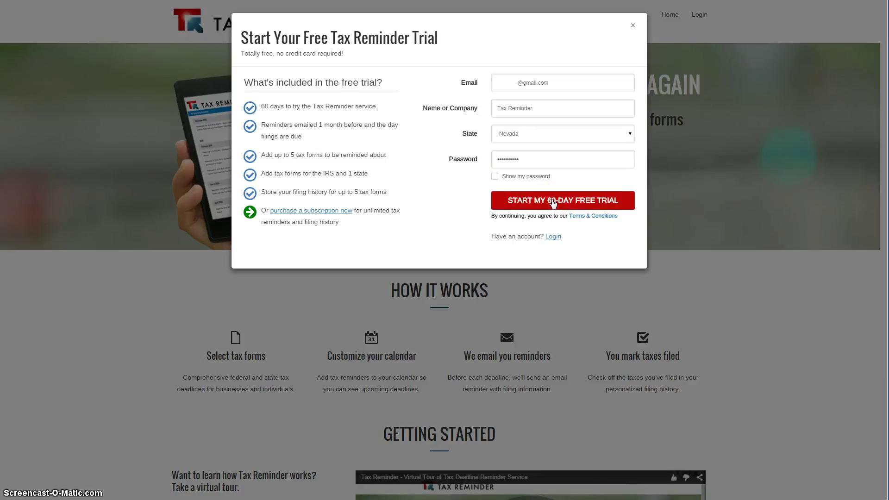
click(552, 201)
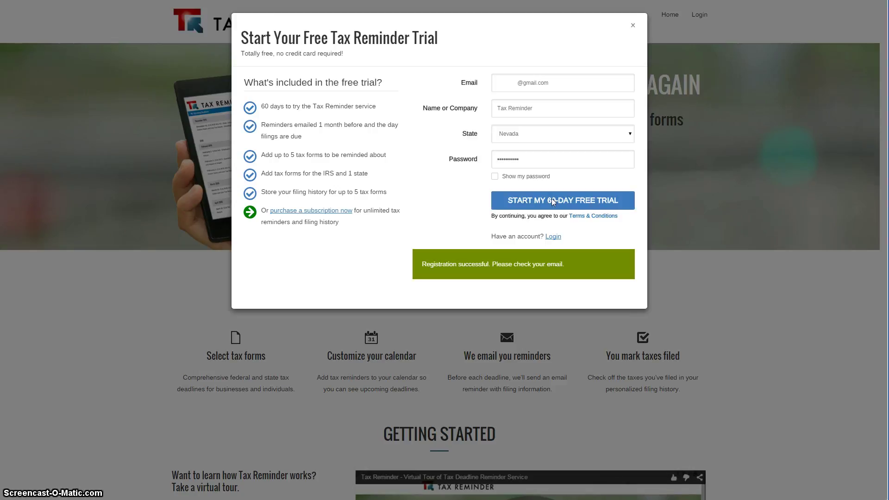
Step: Switch to Gmail, open the Tax Reminder registration confirmation email and activate the account from it
key(alt+Tab)
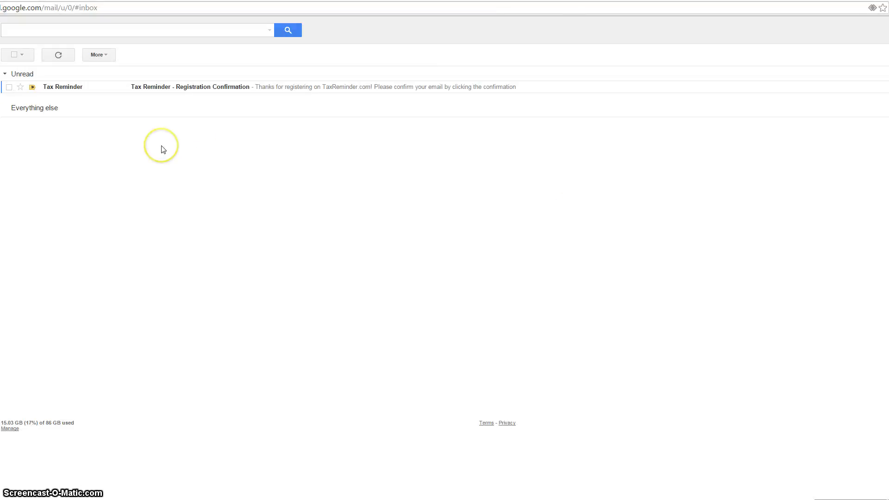
click(217, 92)
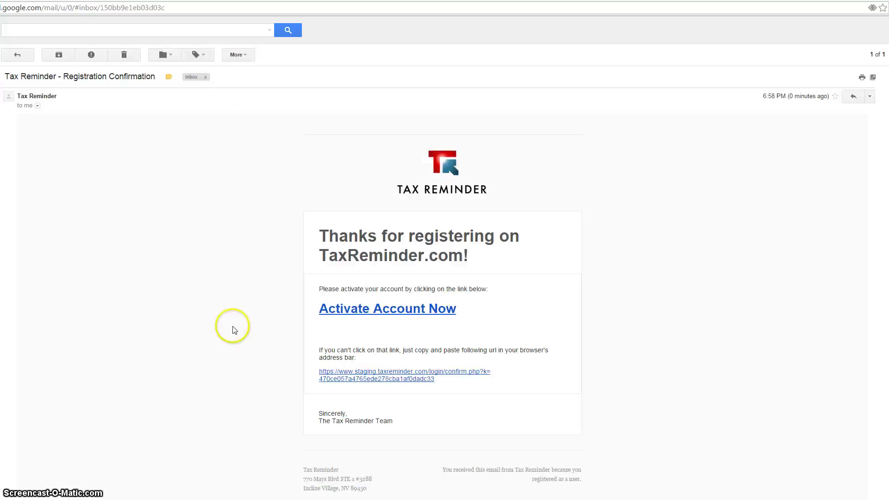
click(339, 310)
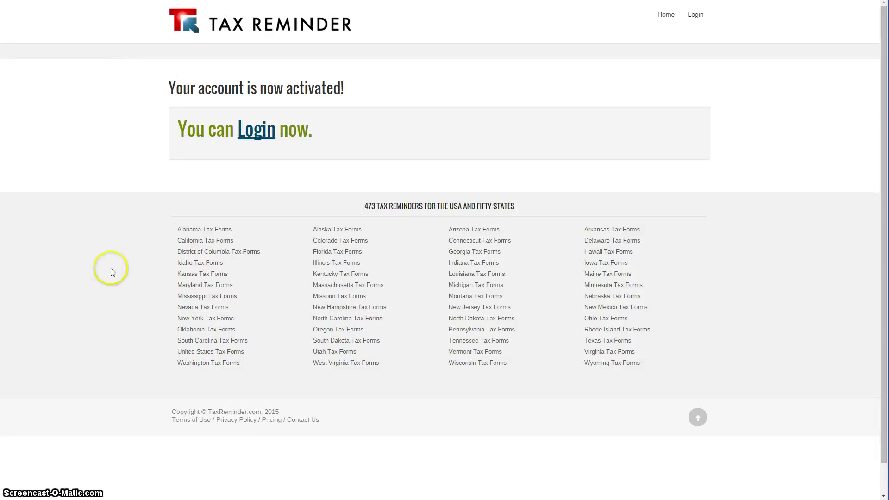
Step: Log in to the activated Tax Reminder account and display the available Nevada forms
click(247, 135)
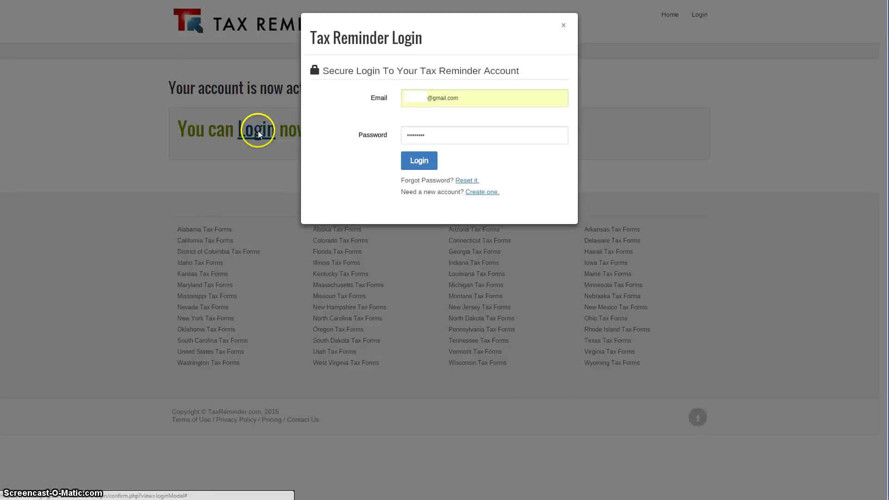
click(419, 161)
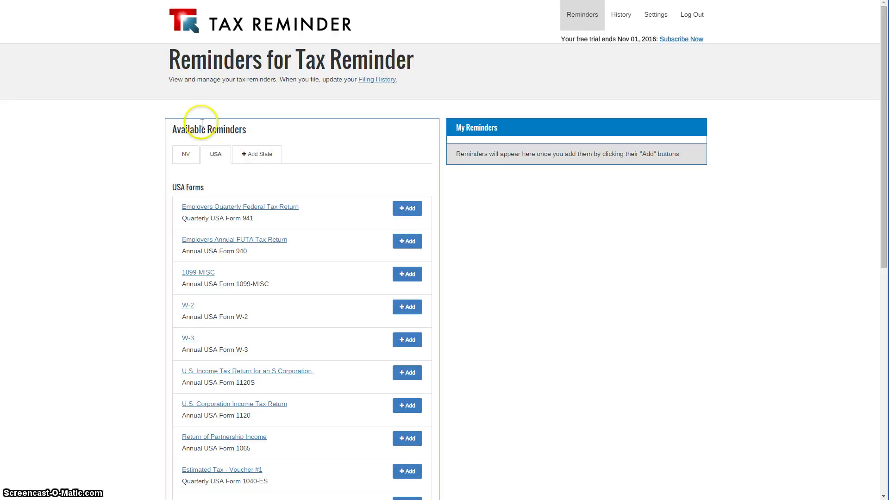
click(189, 157)
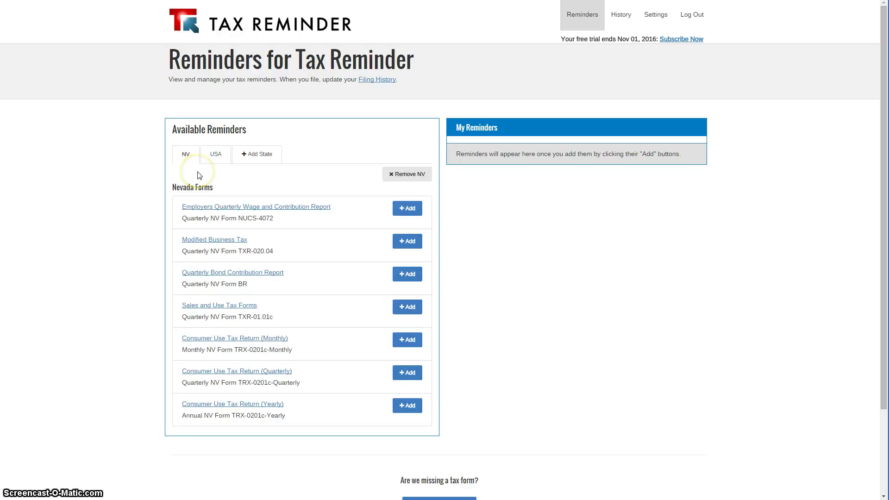
Step: Add Alaska as another state for the available reminders and dismiss the dialog
click(268, 162)
click(415, 119)
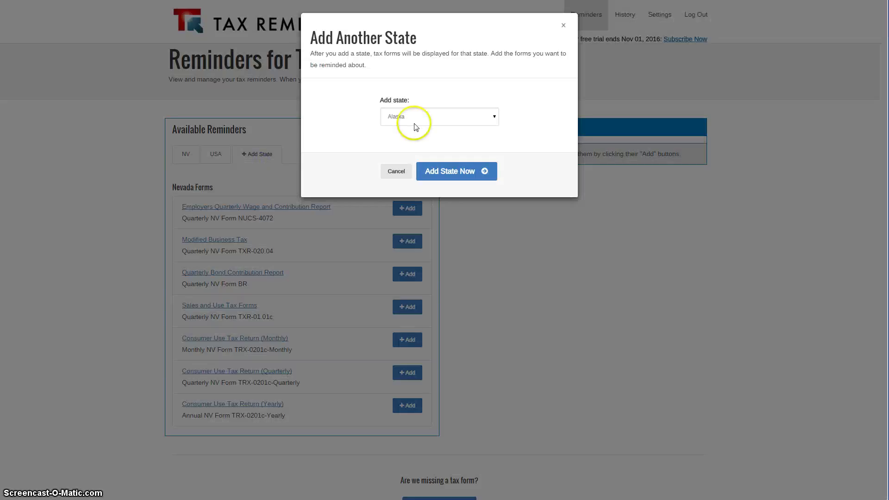
click(418, 123)
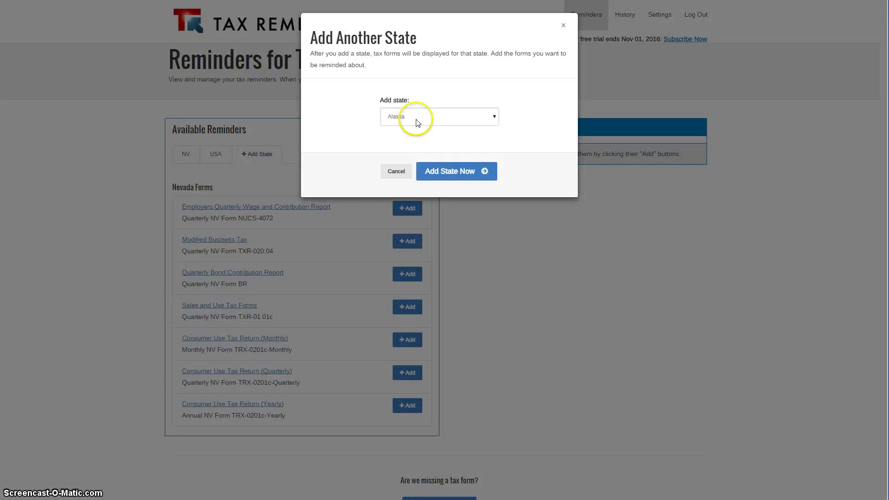
click(456, 172)
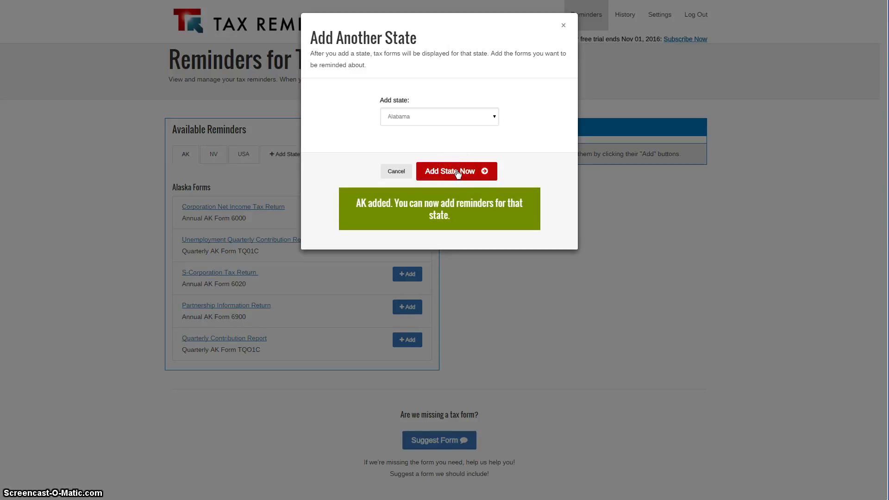
click(525, 283)
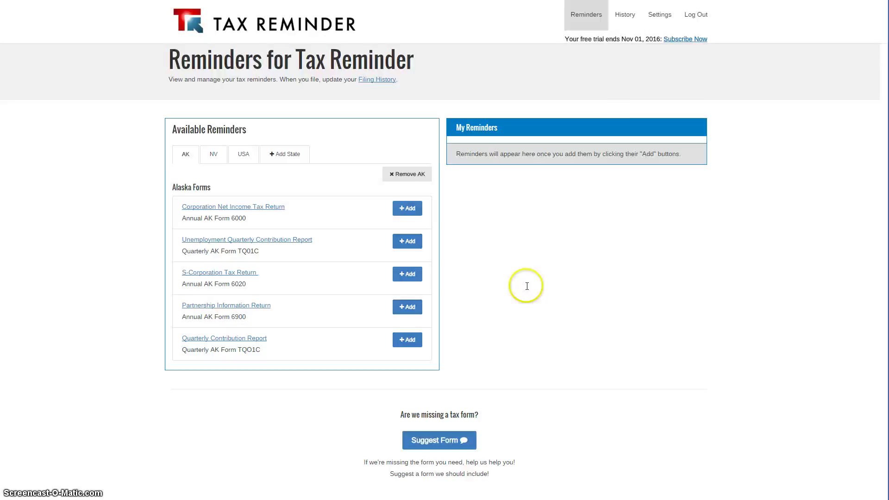
Step: View the details of Alaska form 6000, Corporation Net Income Tax Return, and add its reminder
click(185, 160)
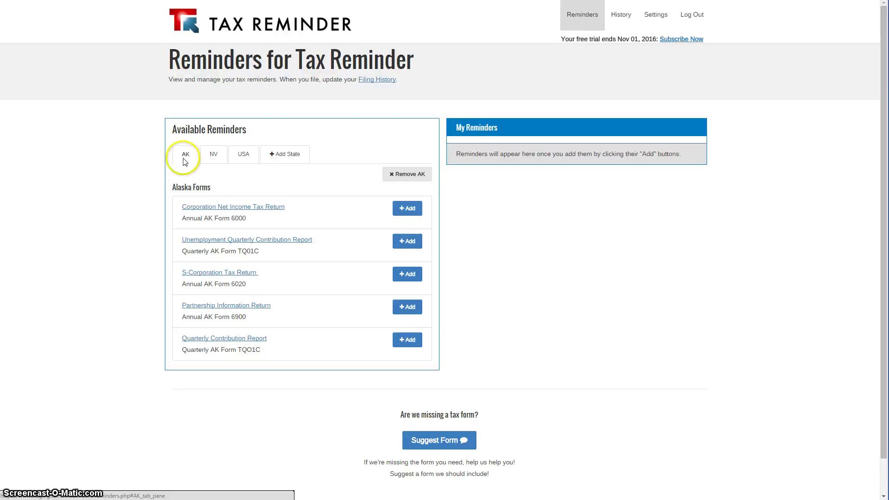
click(215, 211)
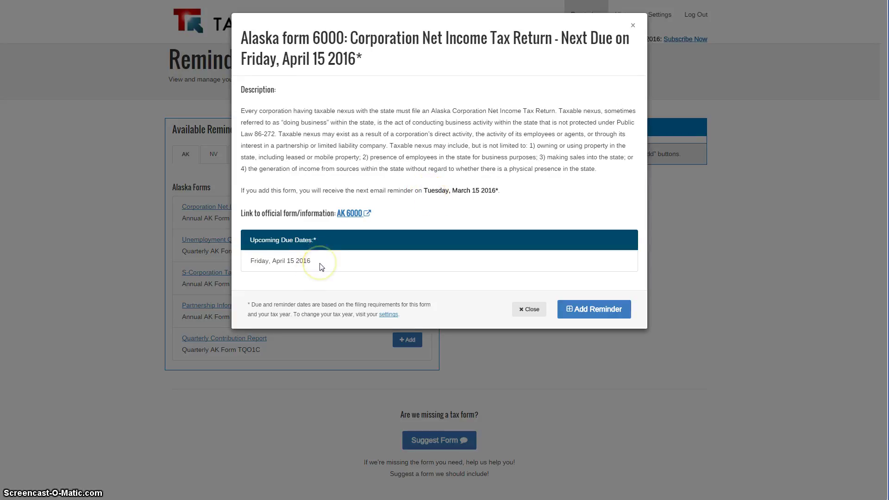
click(605, 310)
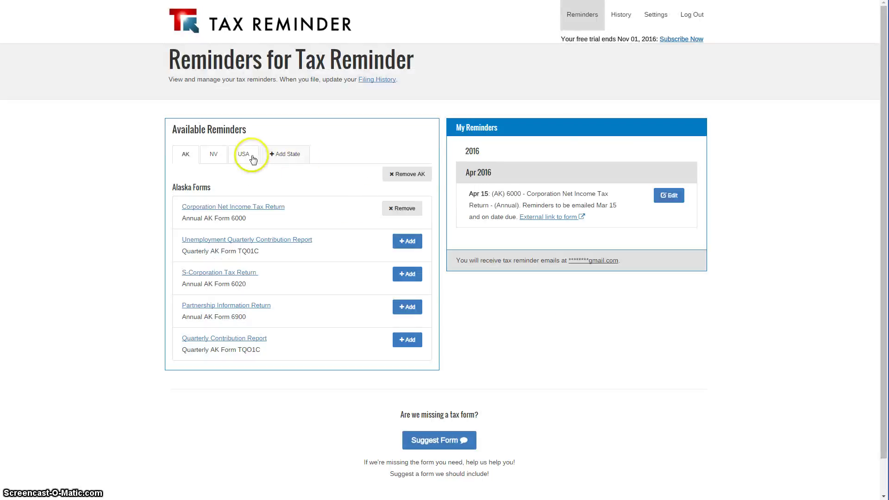
Step: Add reminders for the annual USA forms W-2 and W-3
click(244, 156)
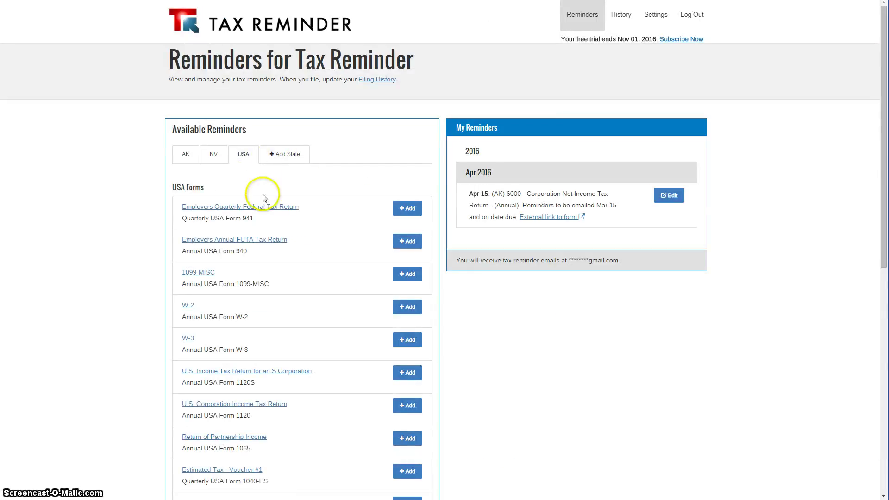
click(406, 308)
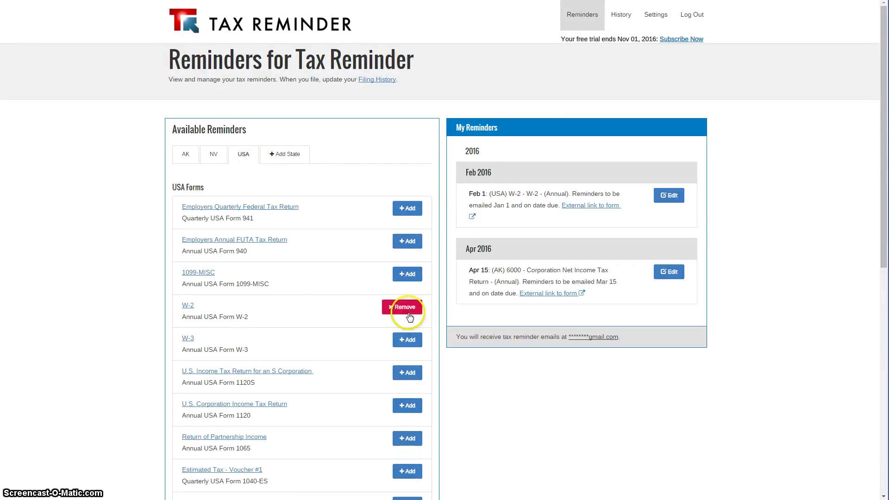
click(411, 343)
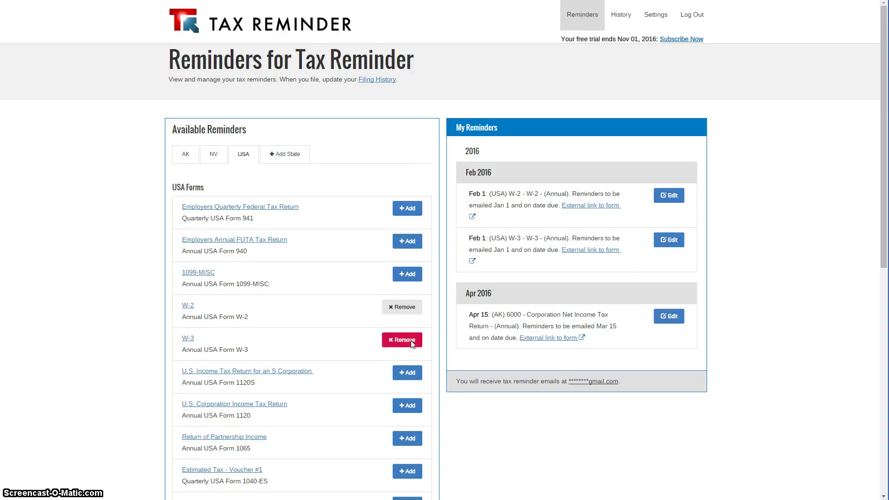
Step: Add reminders for the Nevada Employers Quarterly Wage and Contribution Report, Modified Business Tax and Quarterly Bond Contribution Report forms
click(212, 166)
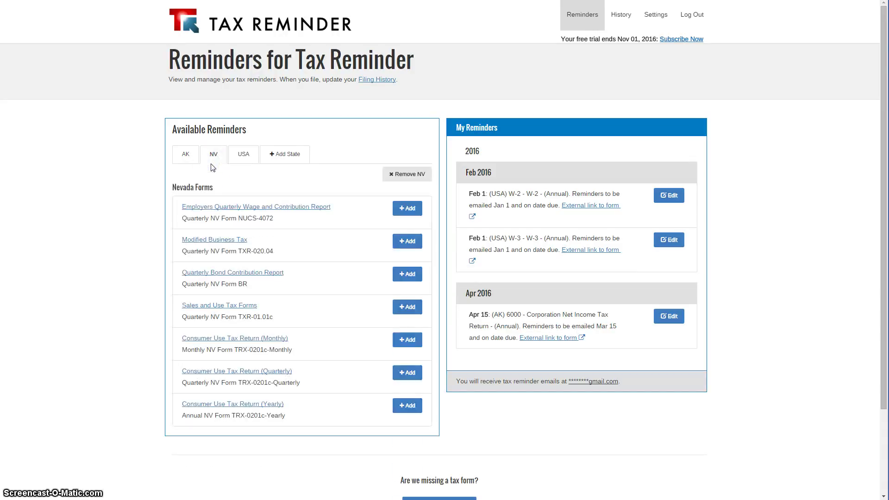
click(412, 210)
click(407, 241)
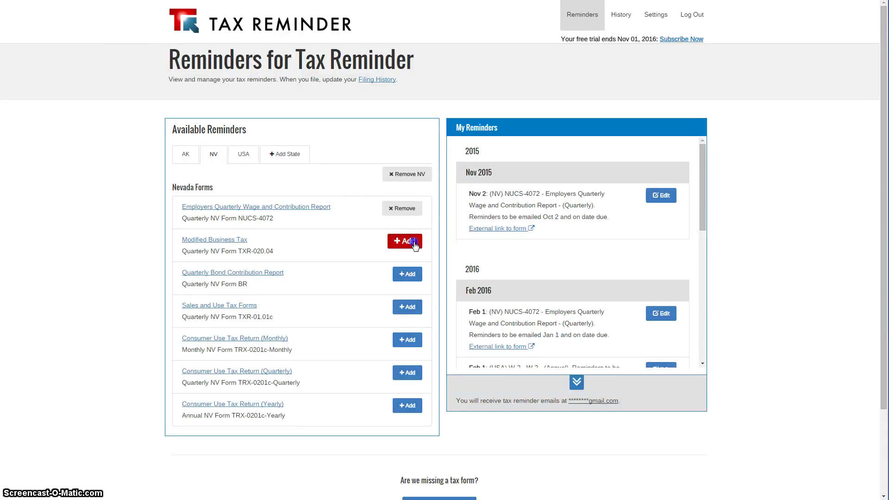
click(409, 274)
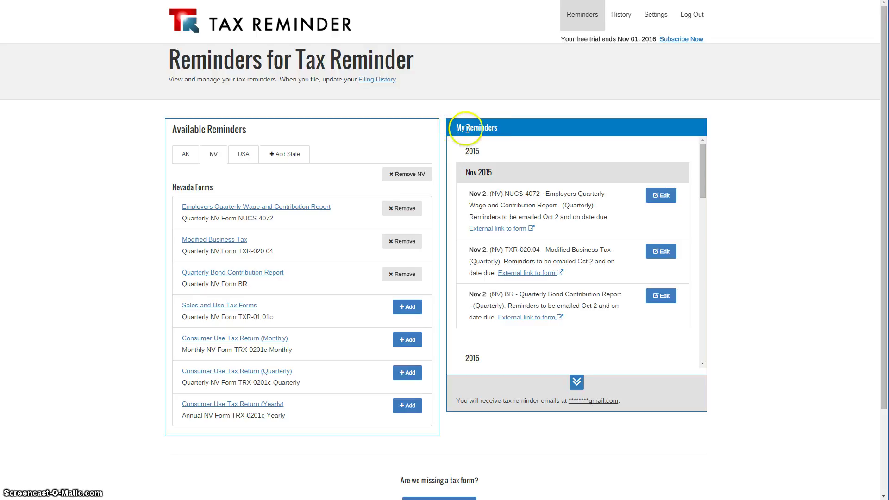
Step: Remove the Nevada NUCS-4072 Employers Quarterly Wage and Contribution Report from My Reminders
mouse_move(702, 149)
mouse_down()
mouse_move(701, 199)
mouse_move(701, 154)
mouse_up()
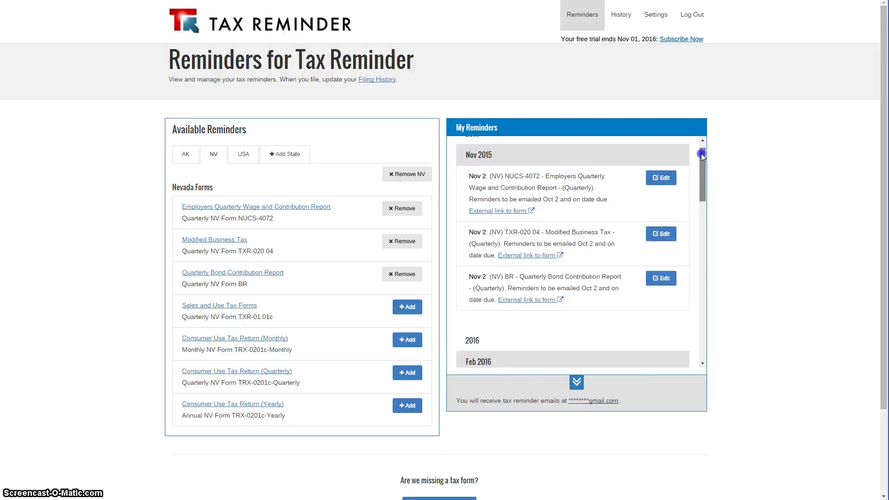
click(657, 180)
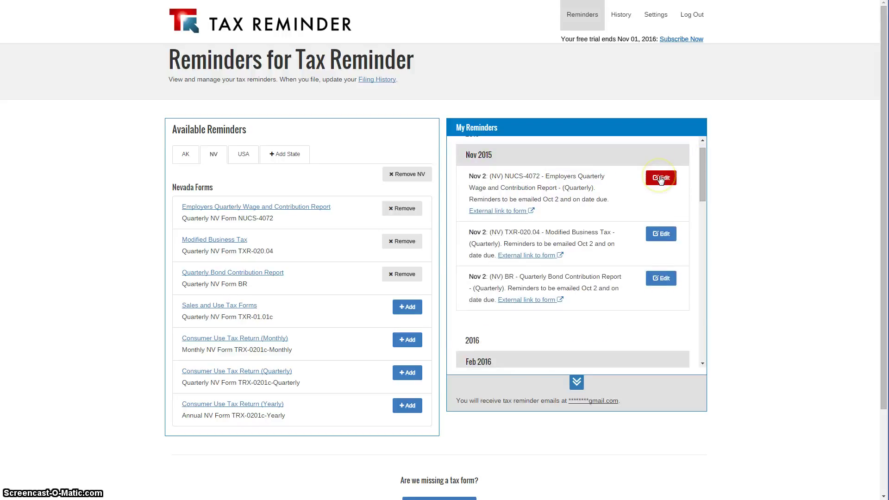
click(661, 180)
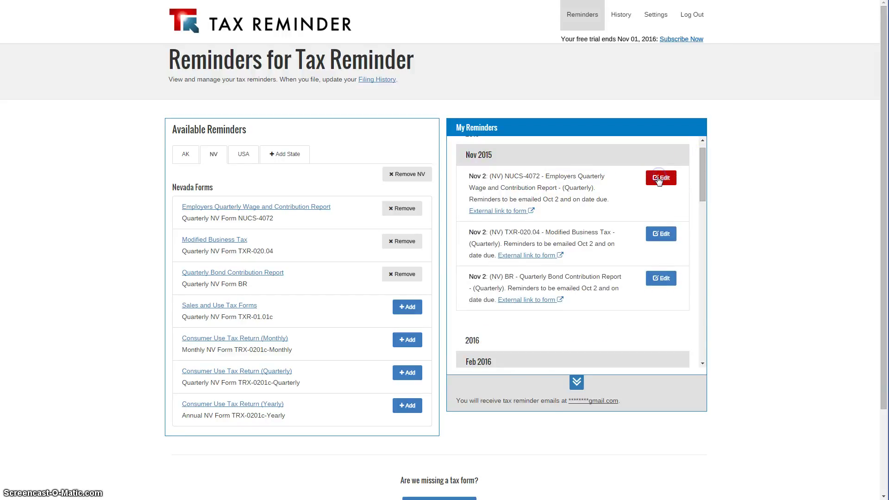
click(590, 361)
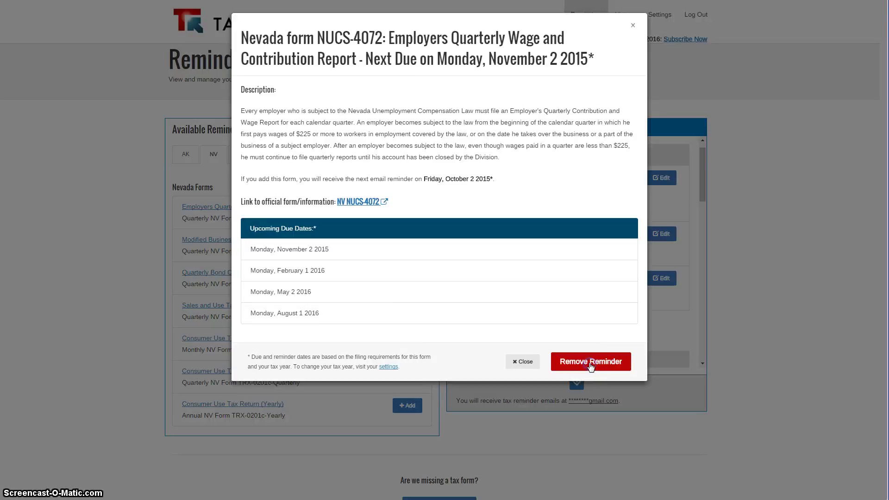
drag(702, 188, 704, 177)
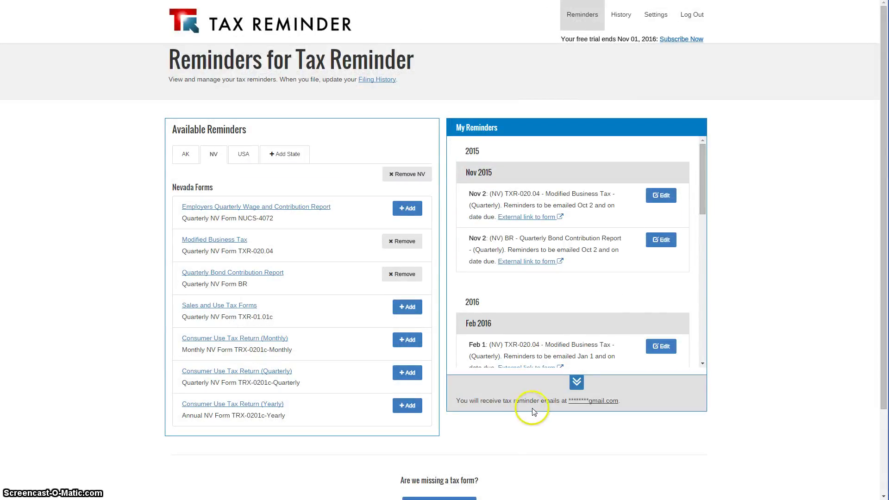
drag(468, 194, 486, 190)
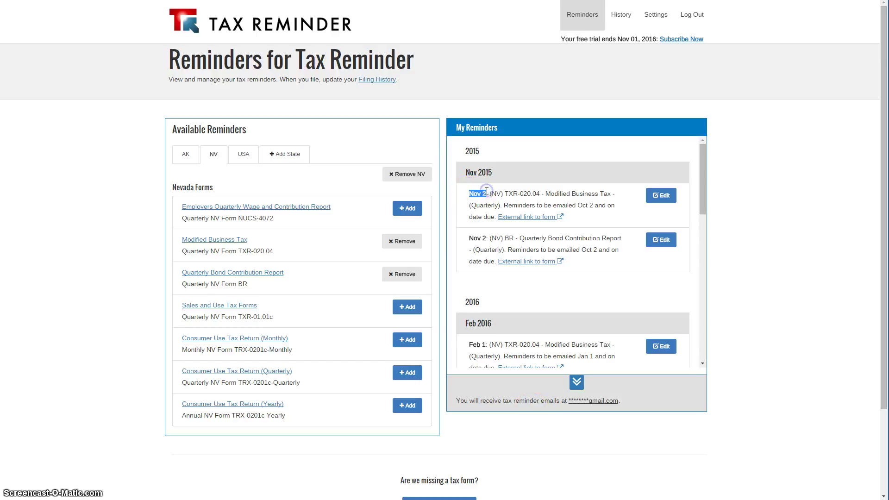
click(482, 191)
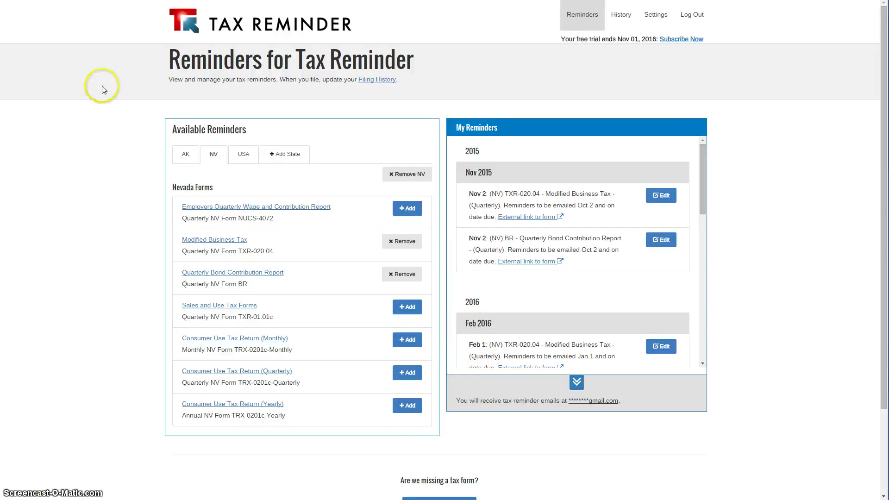
Step: Review the Tax Reminder Deadline Reminder email in Gmail and open the filing history linked in it
click(112, 77)
click(184, 269)
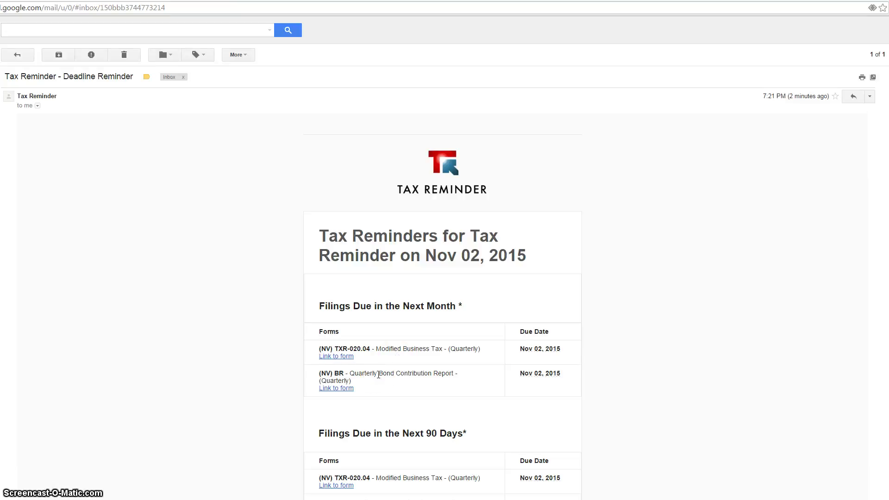
scroll(378, 375, down, 1)
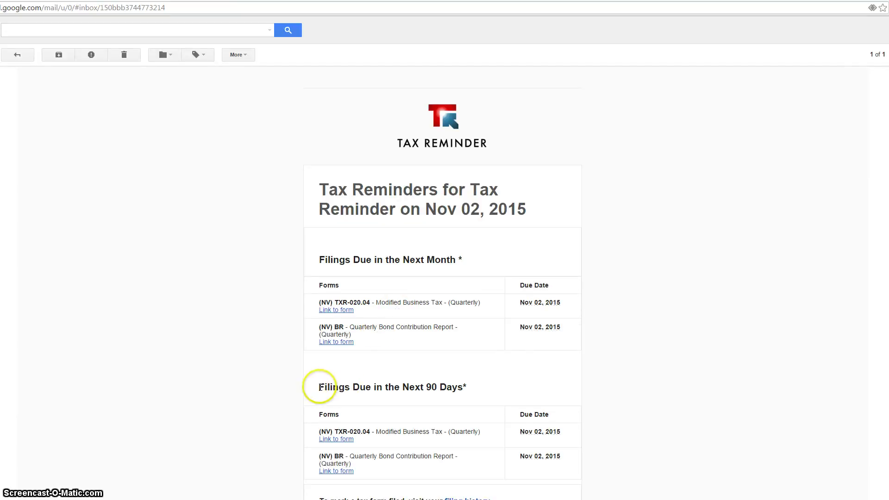
scroll(472, 384, down, 1)
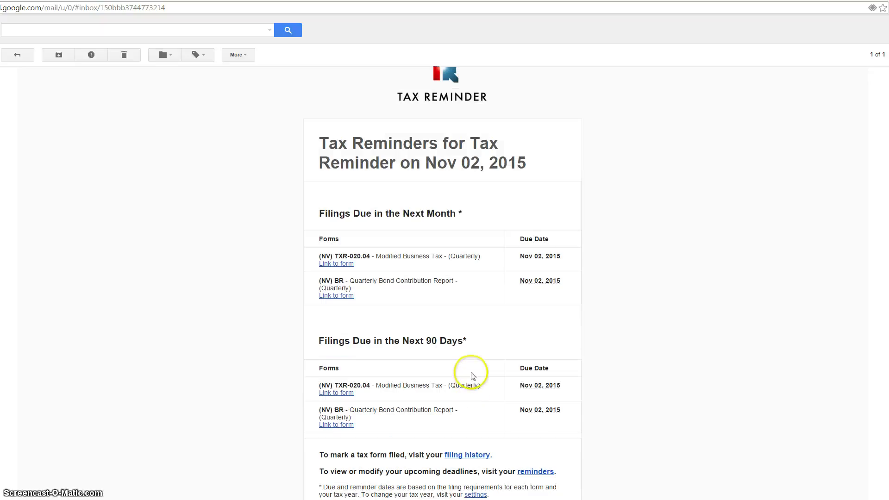
scroll(462, 361, down, 1)
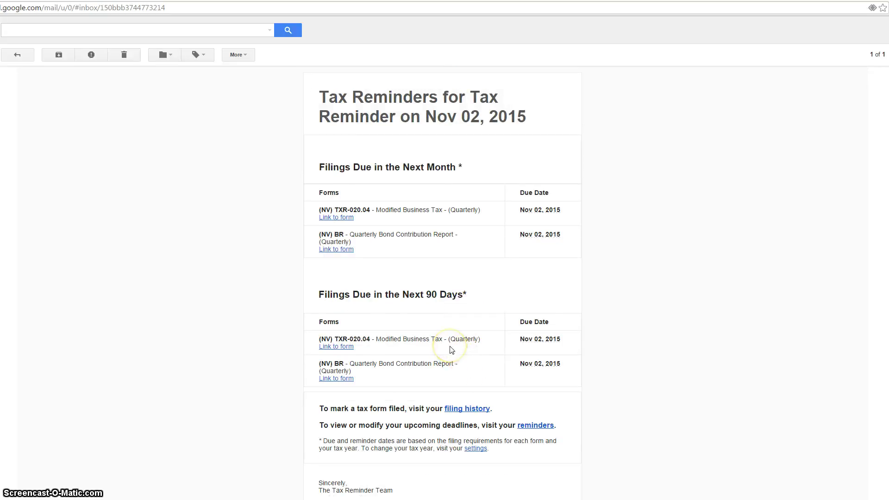
scroll(456, 347, down, 1)
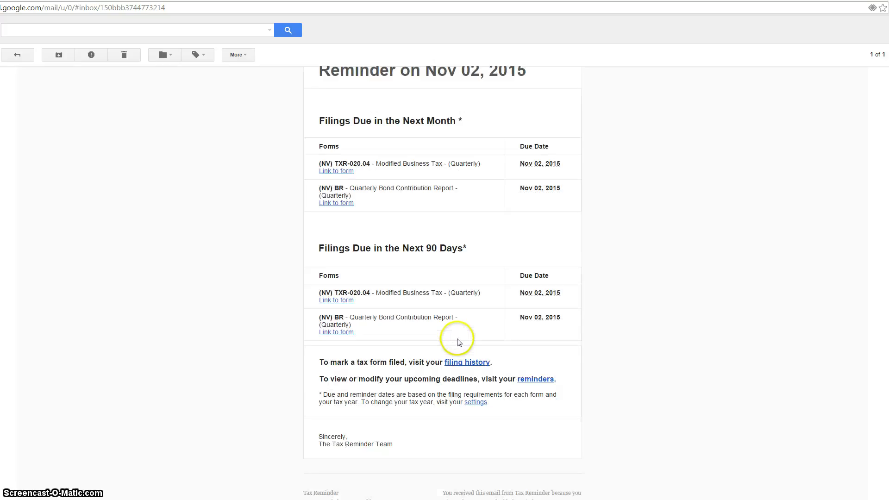
click(459, 366)
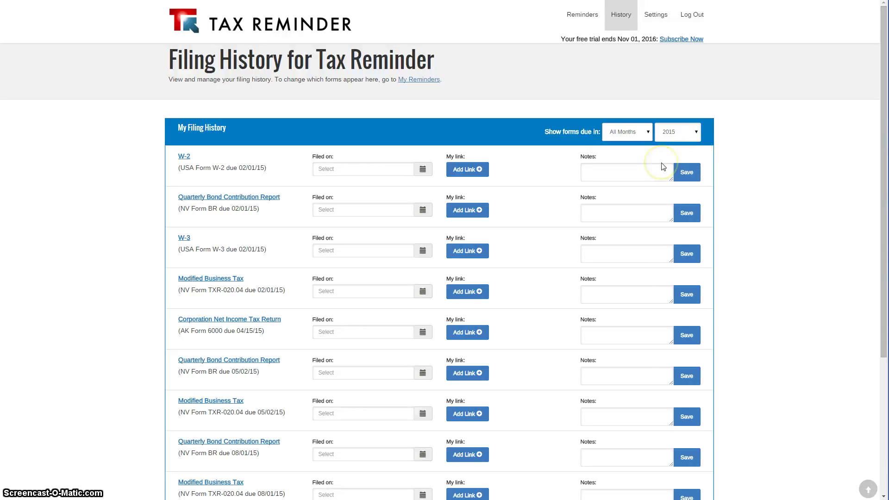
Step: Show the forms due in November 2015 and mark the Quarterly Bond Contribution Report and Modified Business Tax as filed on Oct 30, 2015
click(648, 131)
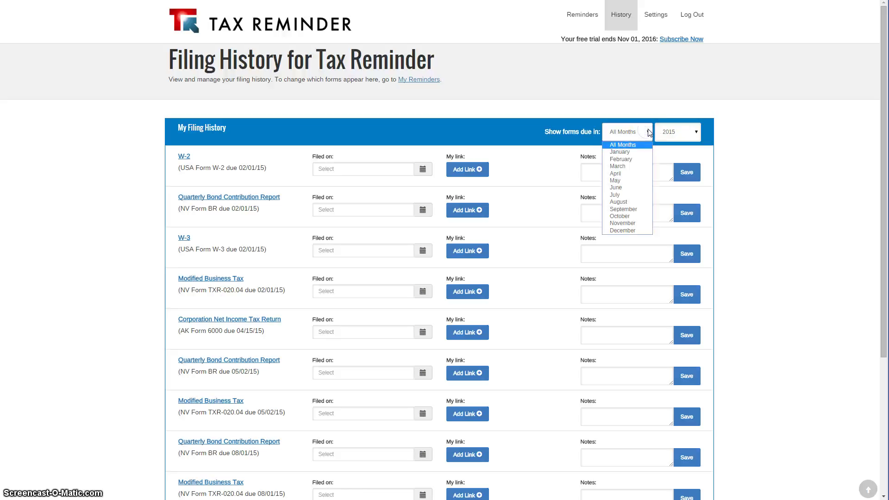
click(635, 227)
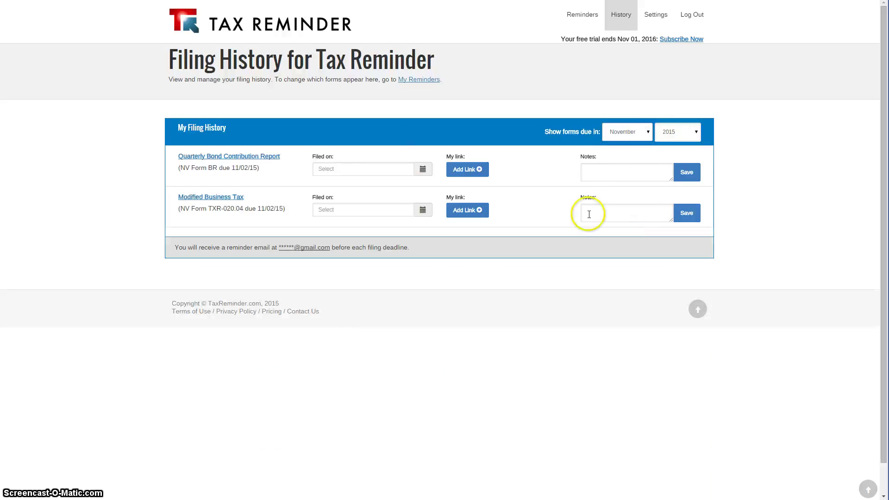
click(354, 171)
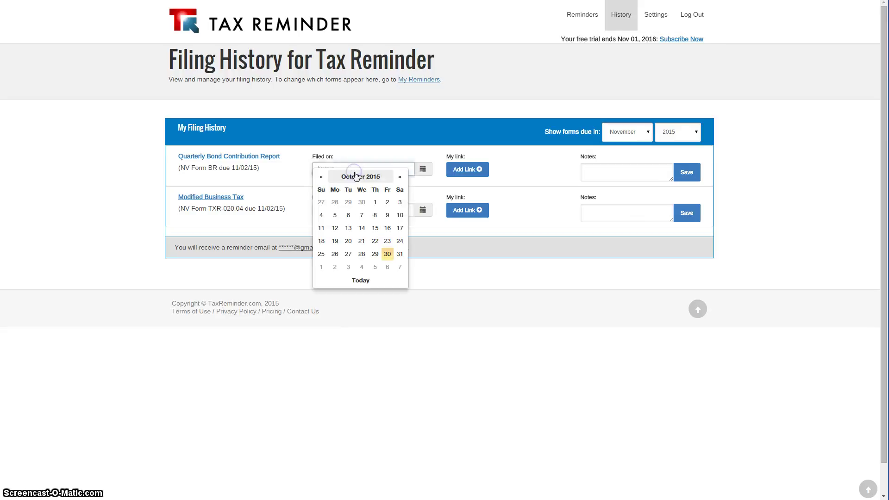
click(387, 254)
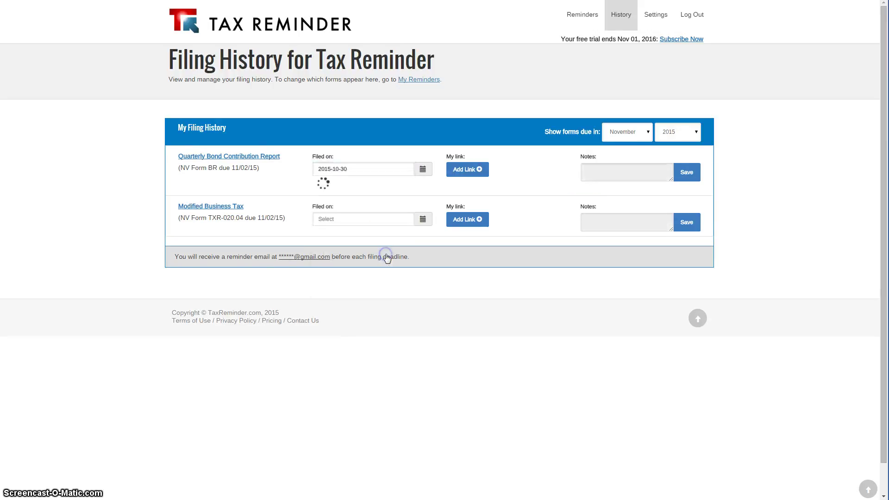
click(350, 209)
click(390, 293)
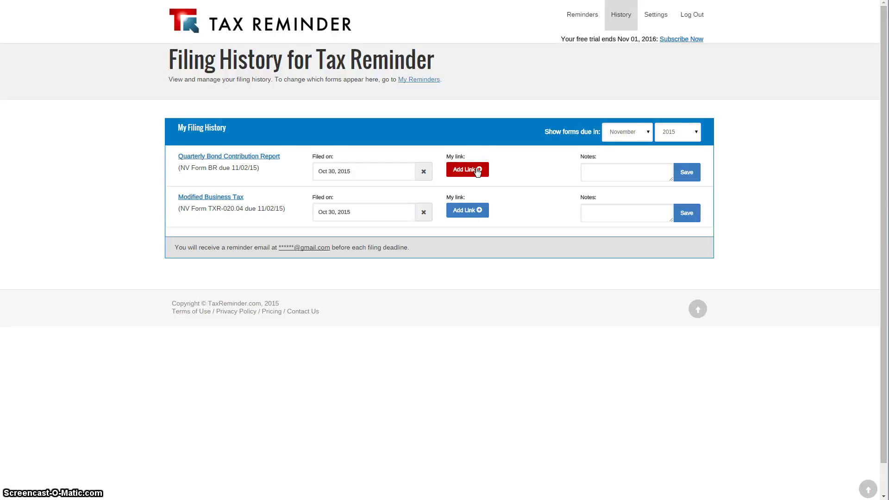
Step: Save the copied Dropbox PNG link on the Quarterly Bond Contribution Report entry and open the linked file to check it
click(477, 172)
click(480, 191)
key(ctrl+v)
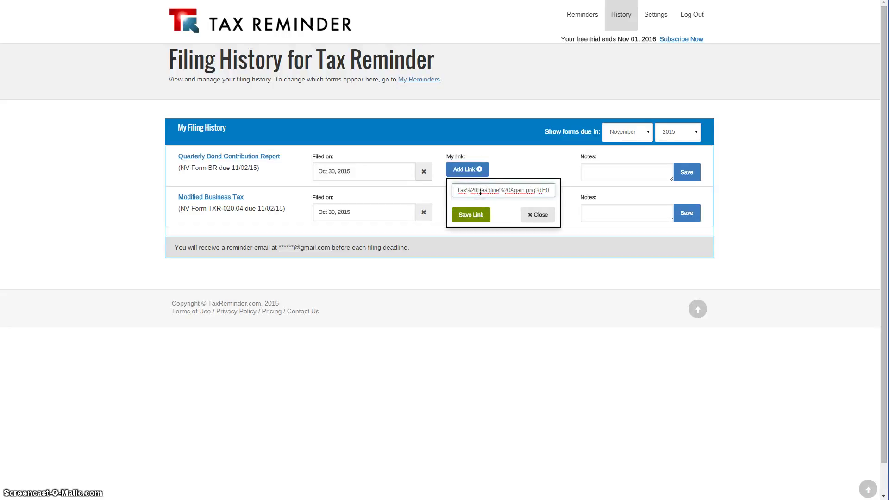
click(475, 209)
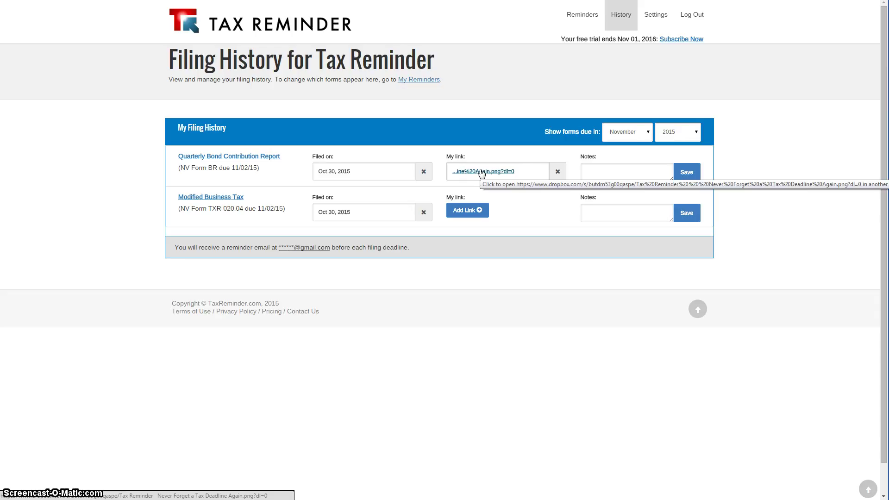
click(481, 172)
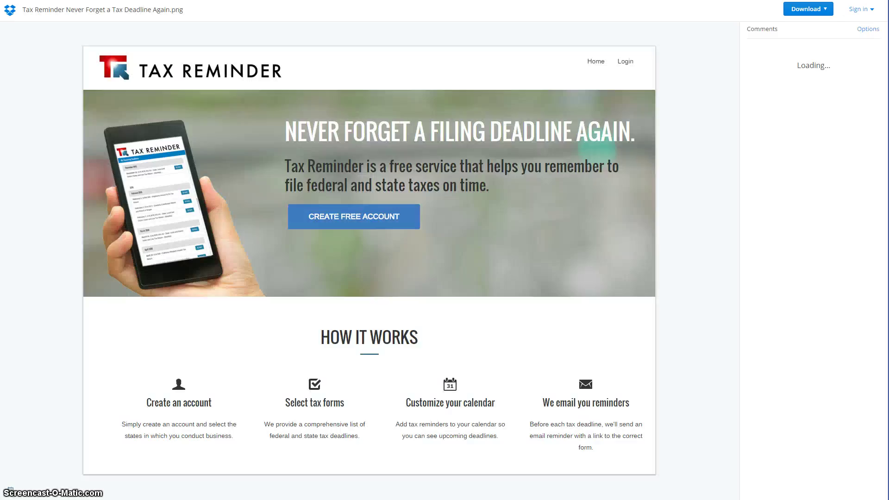
key(ctrl+w)
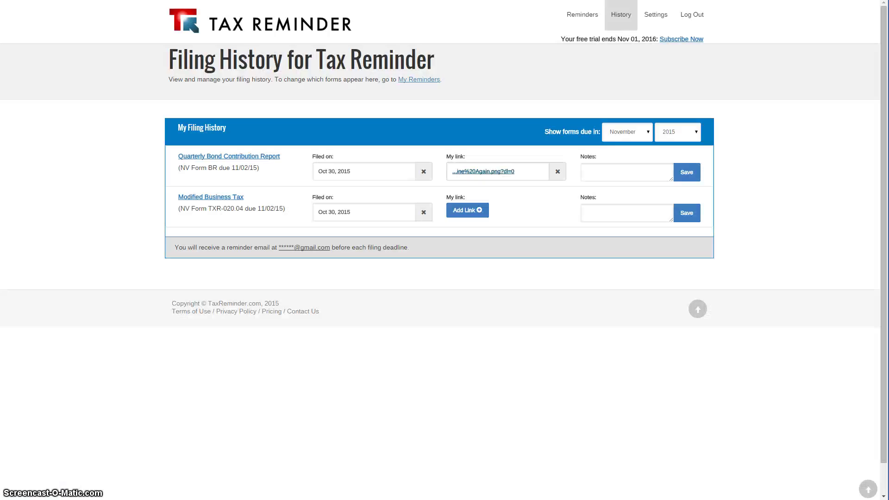
Step: Save the note "Paid 5 employees salary" on the Quarterly Bond Contribution Report entry
click(638, 171)
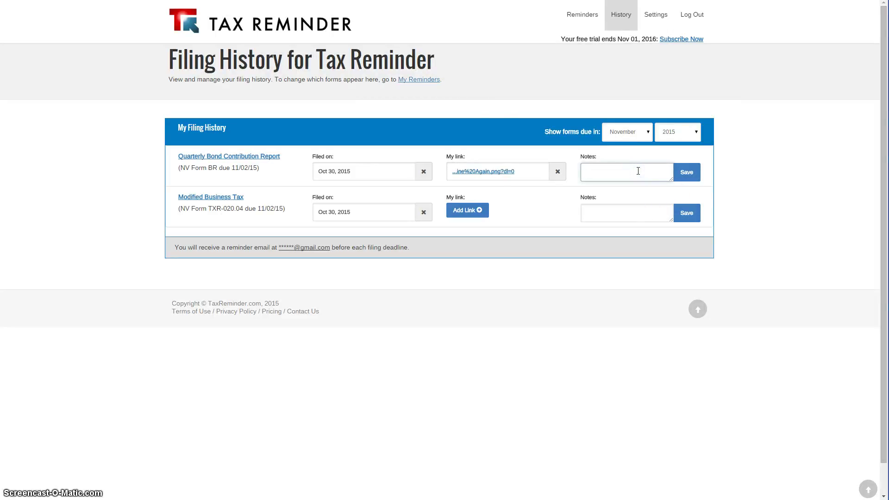
text(Paid 5 employees s)
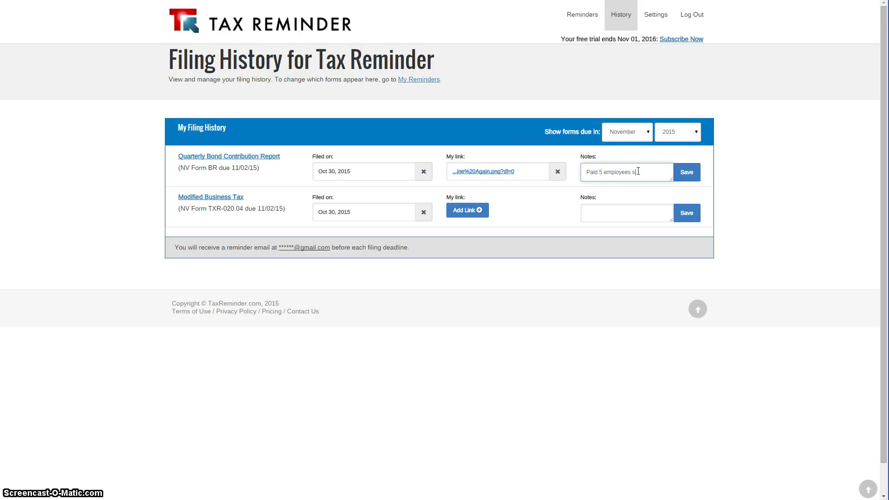
text(alary)
click(686, 173)
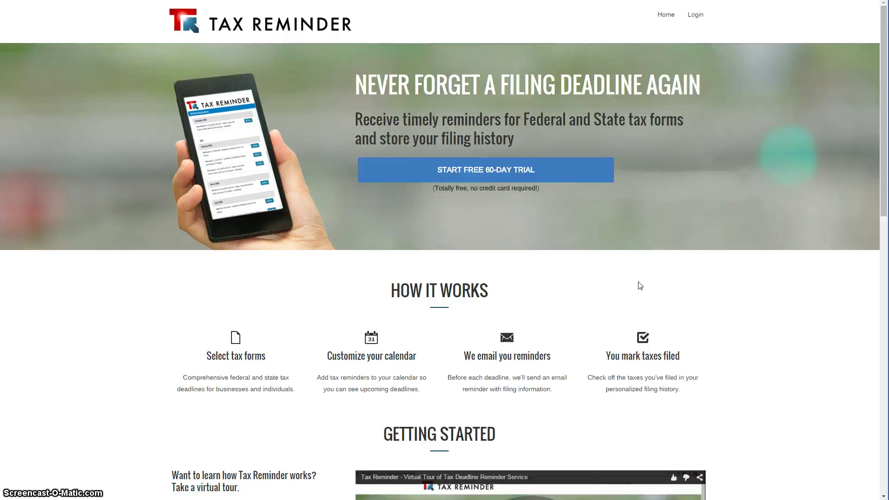
Step: Open the sign-up form for the free 60-day Tax Reminder trial from the home page
click(619, 262)
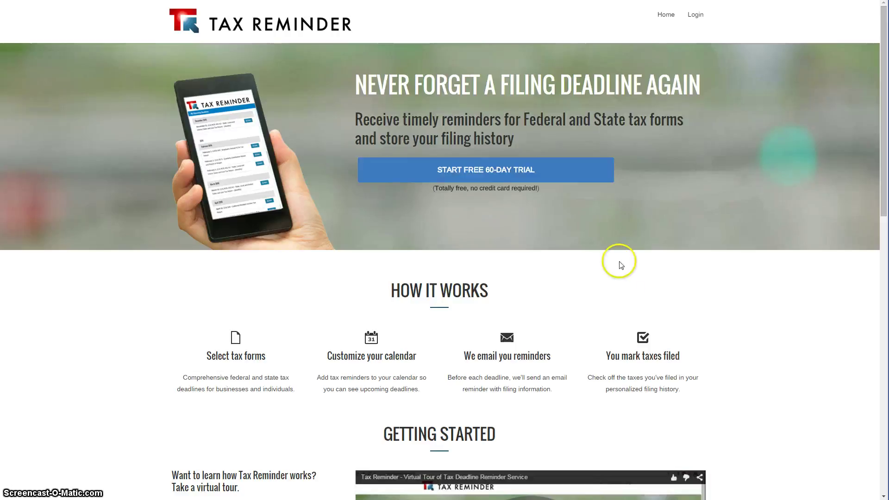
click(513, 175)
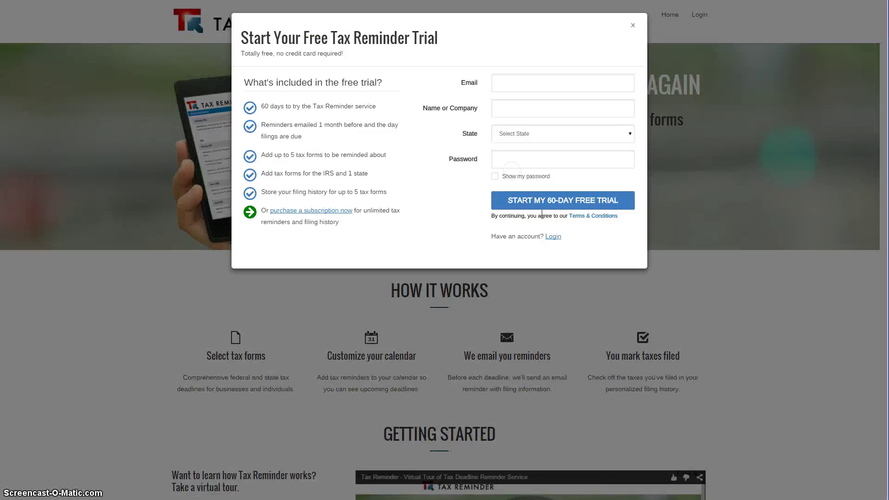